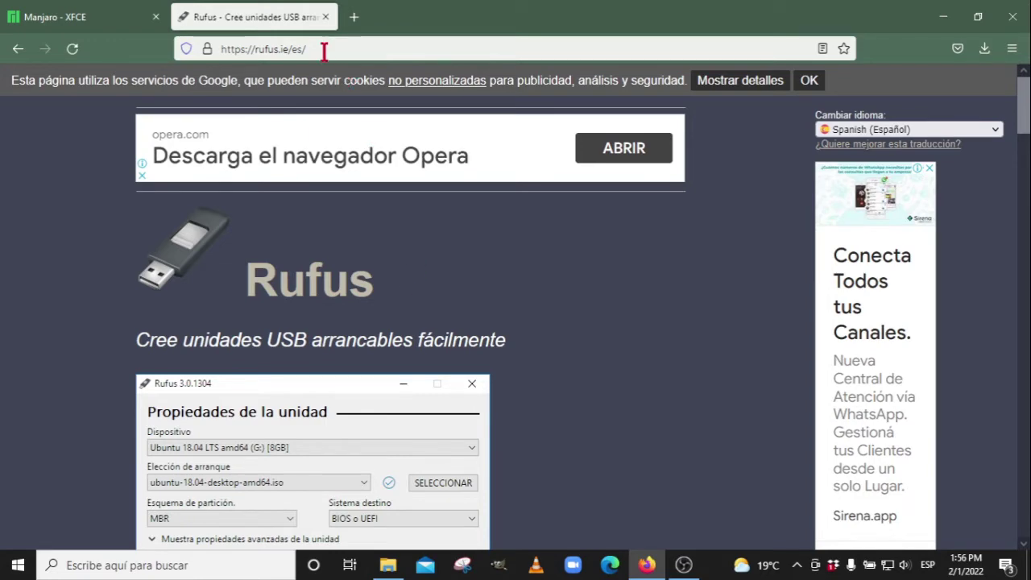
click(253, 49)
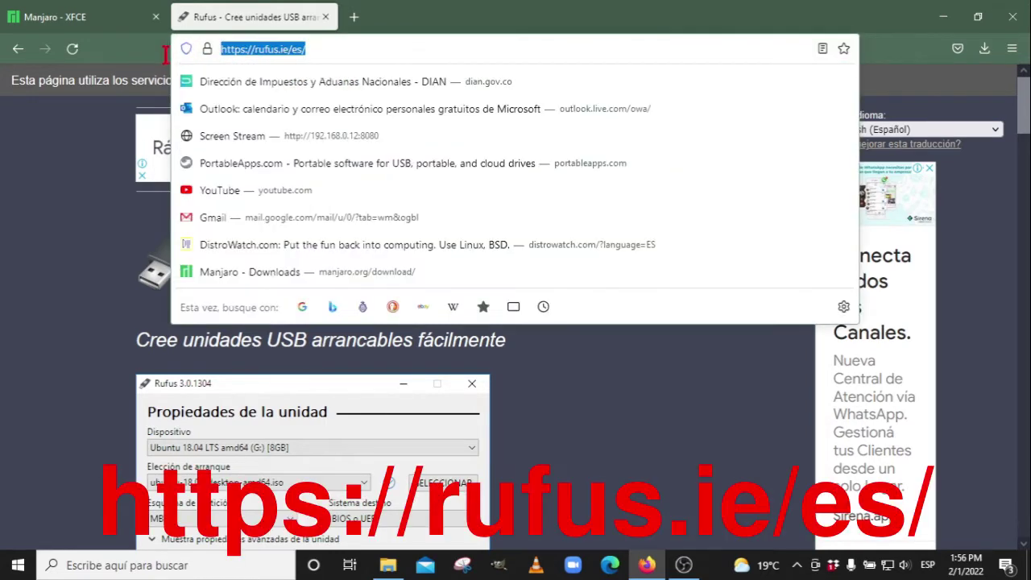
click(89, 286)
scroll(88, 286, down, 5)
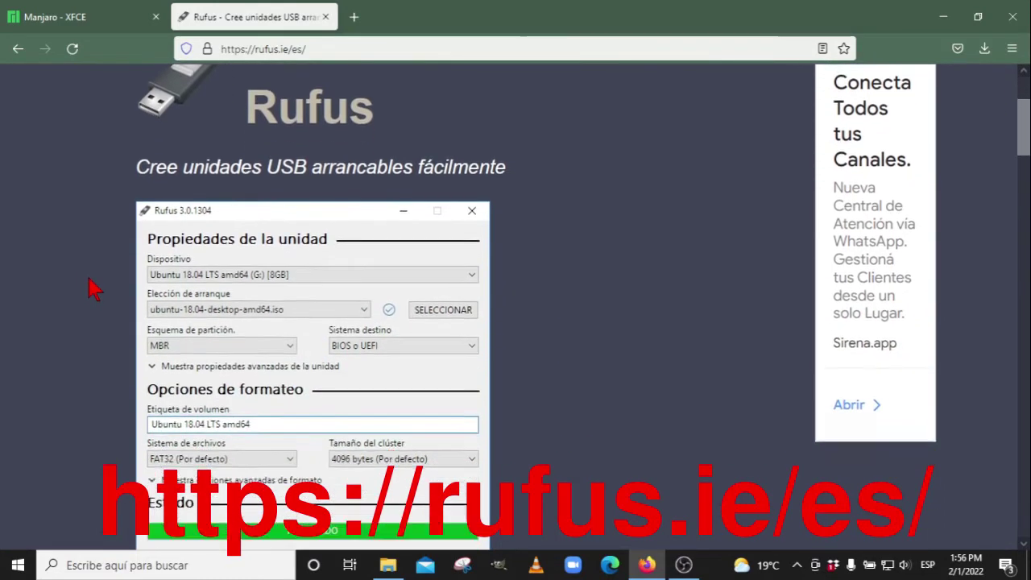
scroll(93, 289, down, 7)
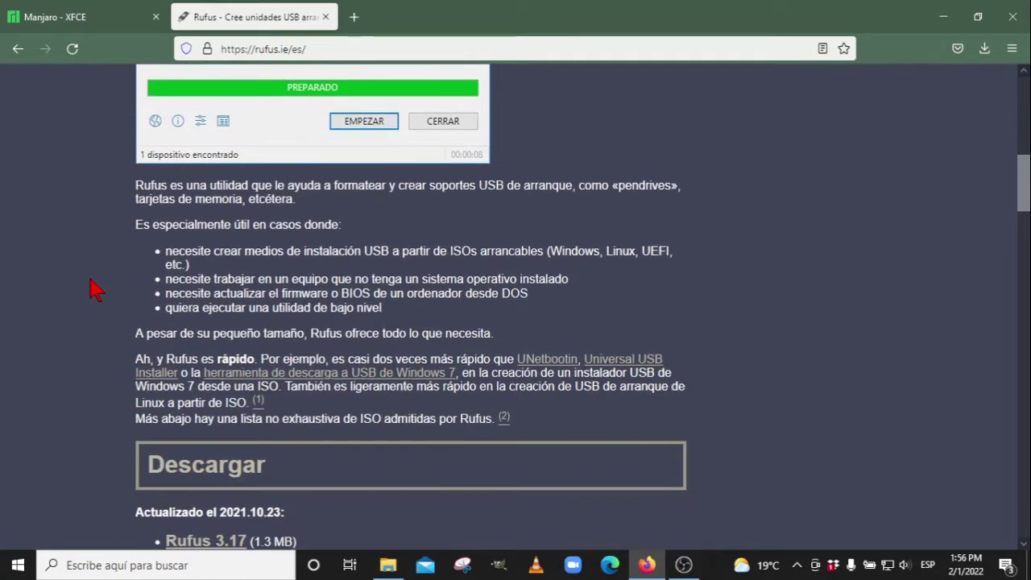
scroll(93, 288, down, 1)
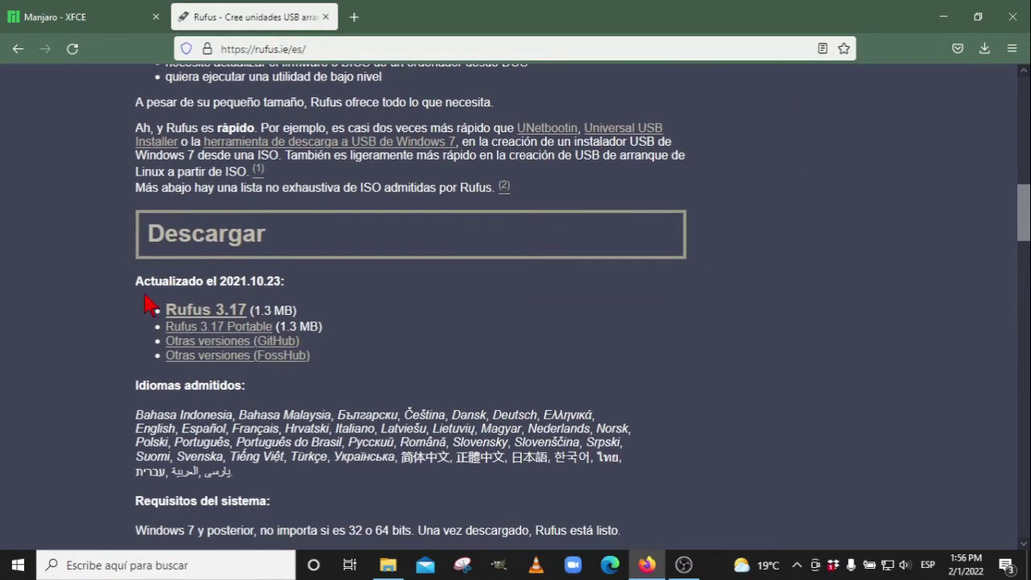
click(200, 319)
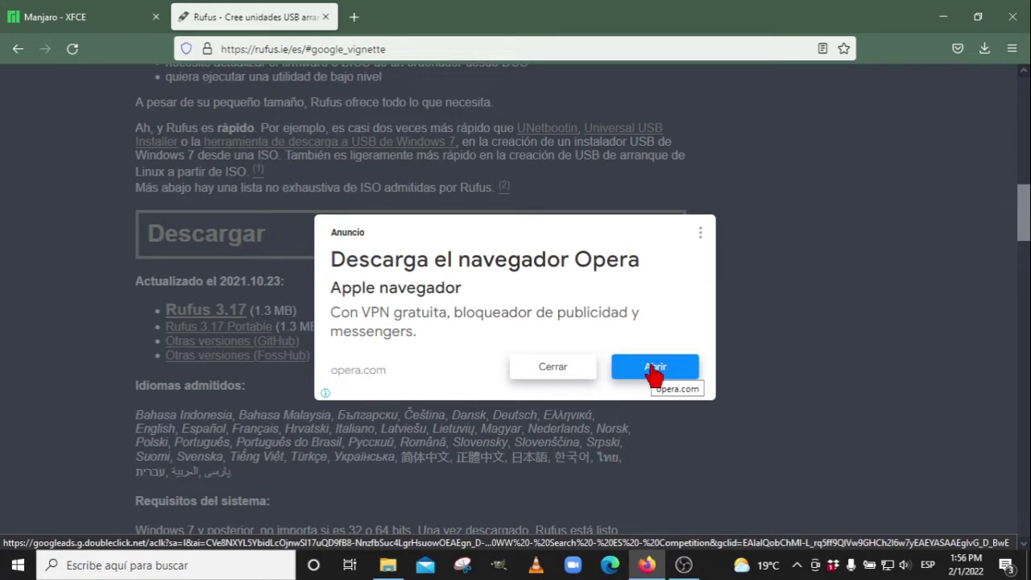
click(540, 367)
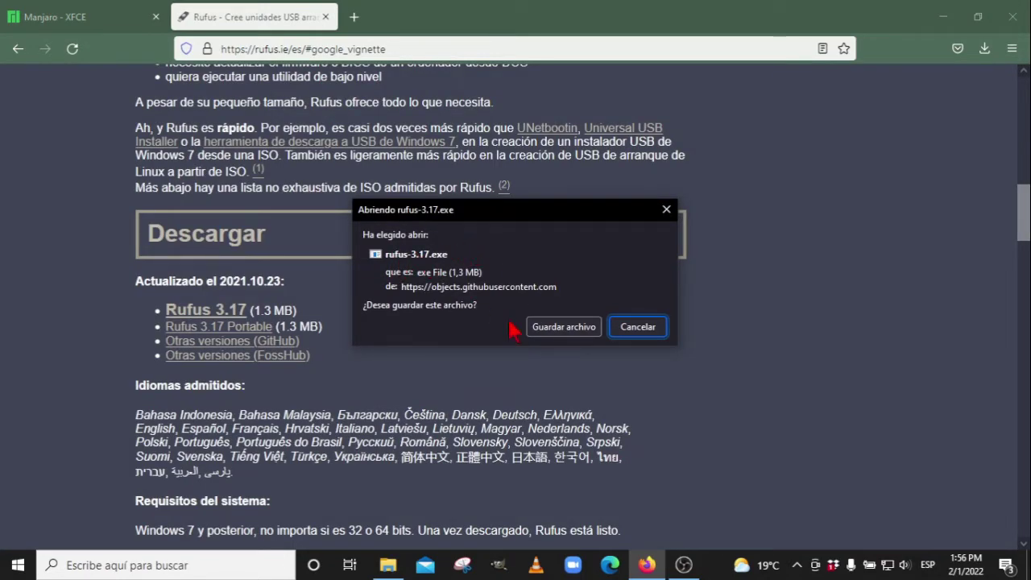
click(564, 327)
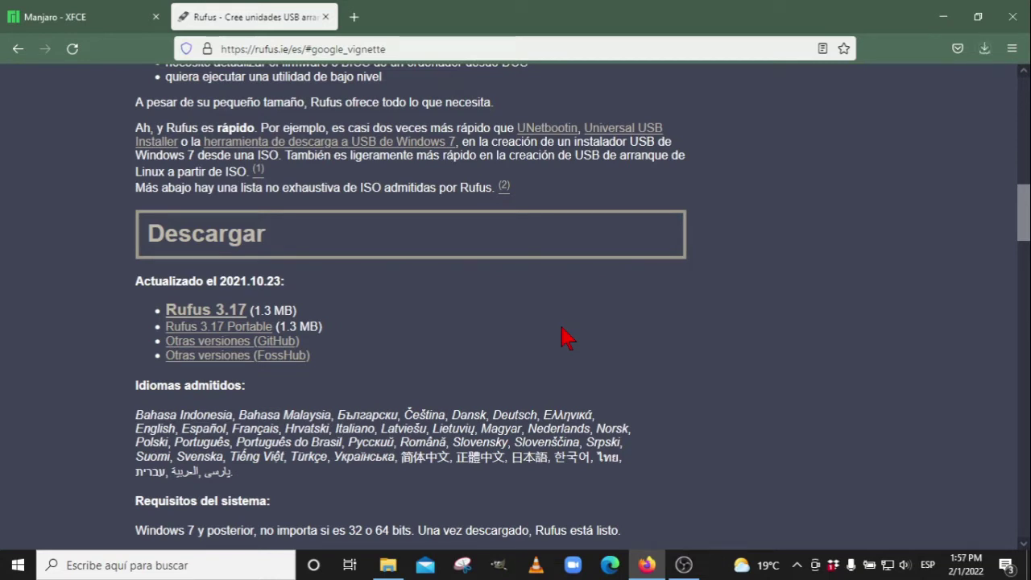
- Open the folder containing the downloaded Rufus file and launch rufus-3.17
click(985, 52)
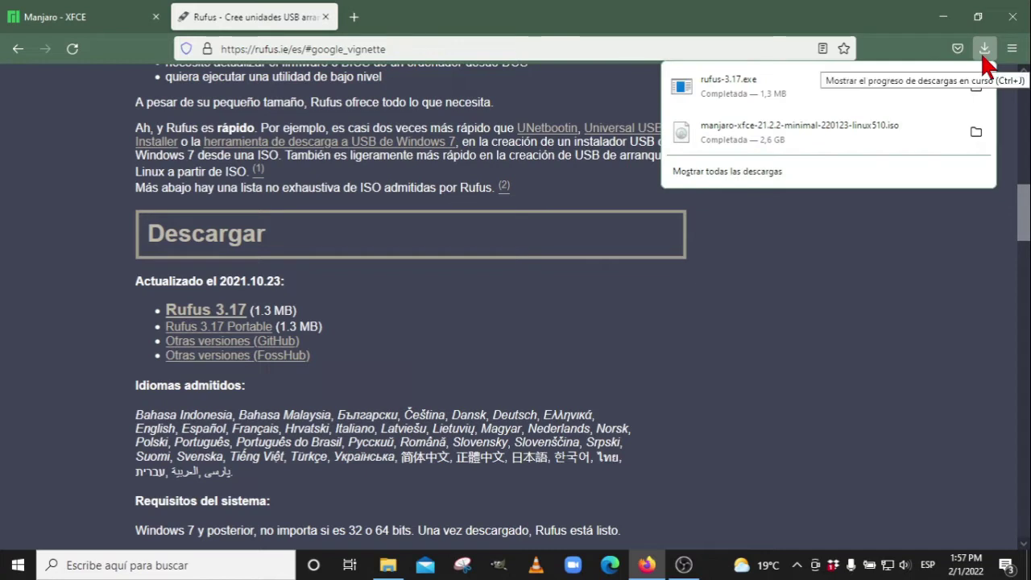
click(976, 86)
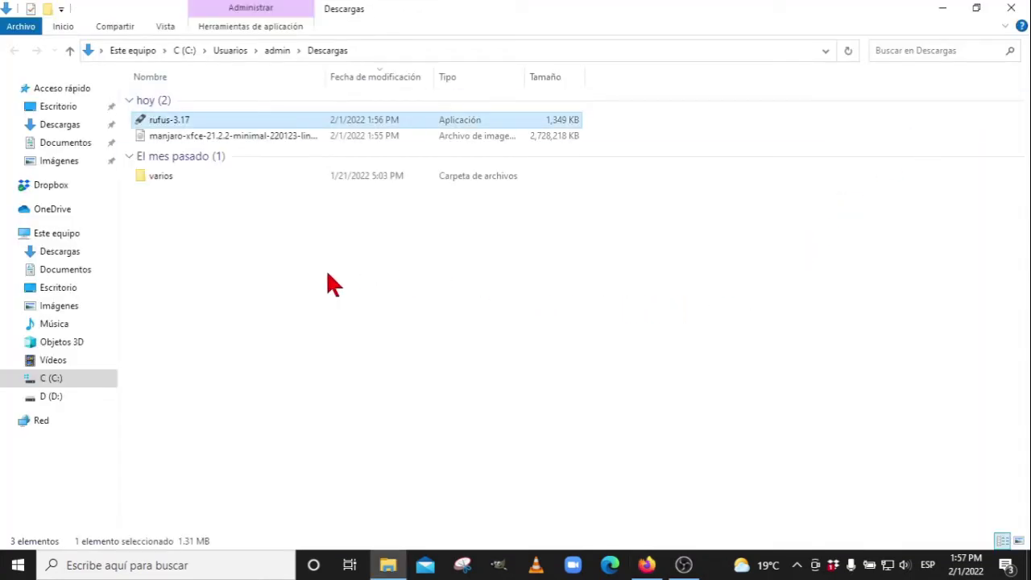
click(211, 270)
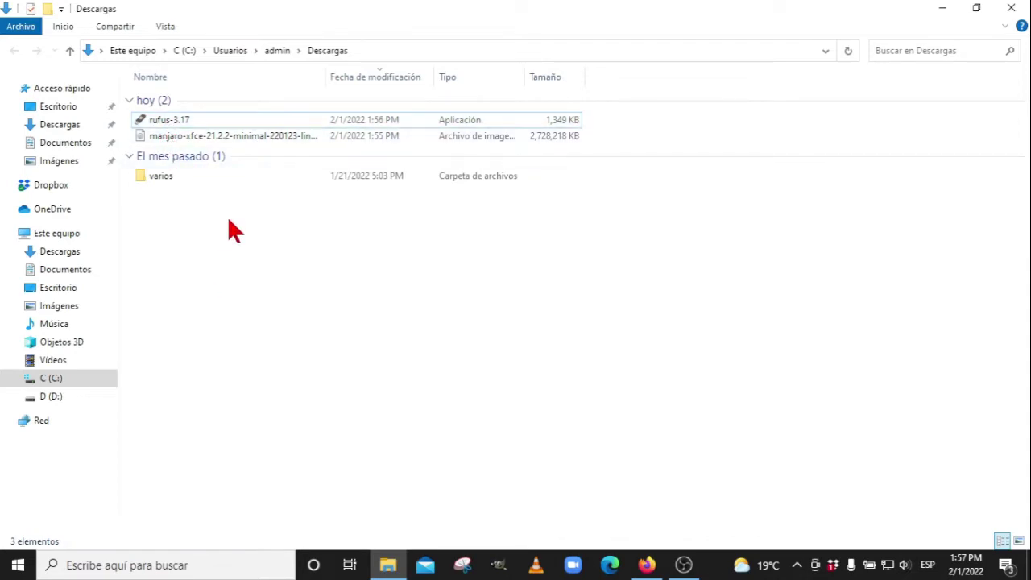
click(183, 127)
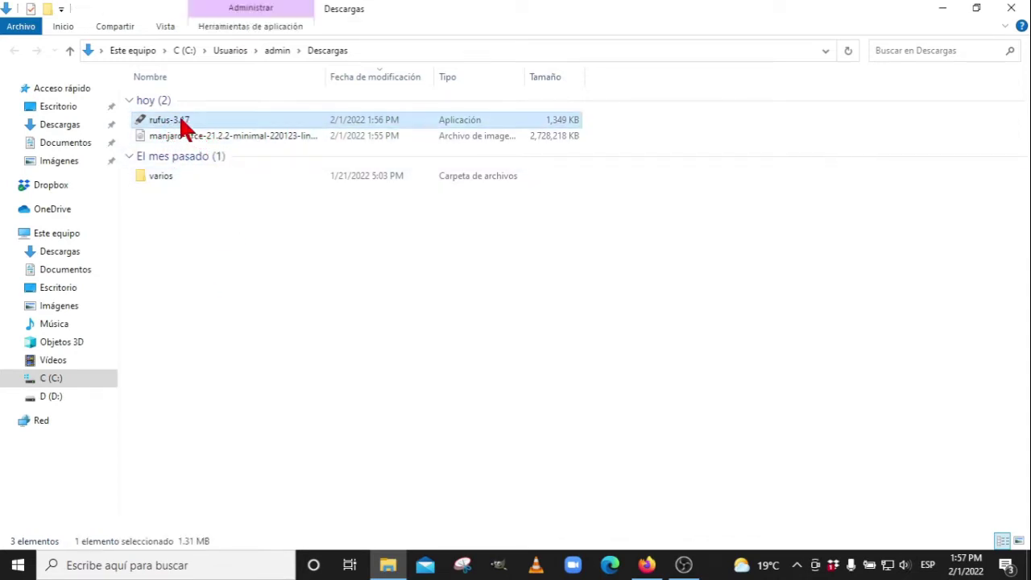
double_click(183, 128)
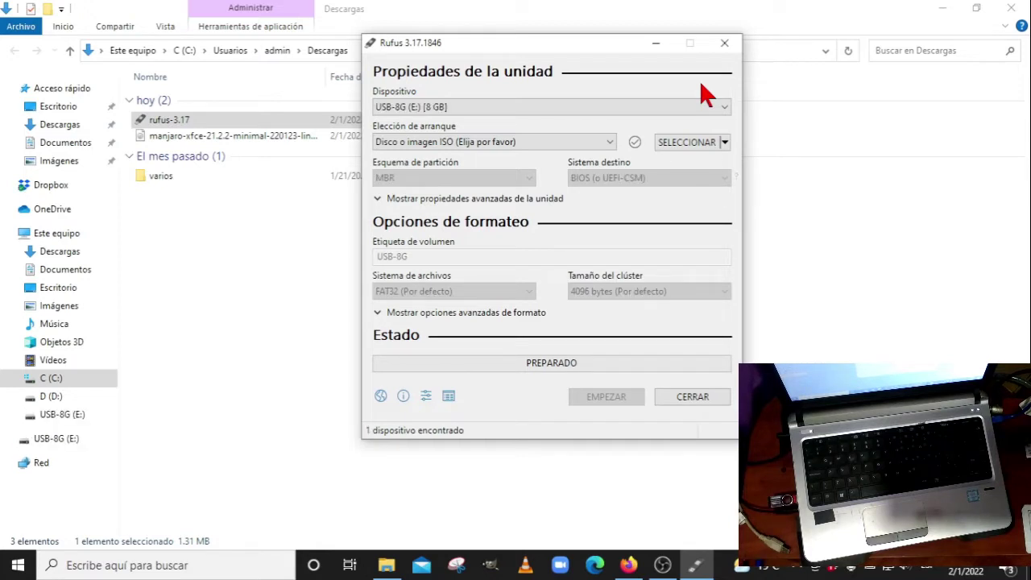
- Load manjaro-xfce-21.2.2-minimal-220123-linux510.iso from Descargas as the boot image and accept the forced DD write mode
click(609, 143)
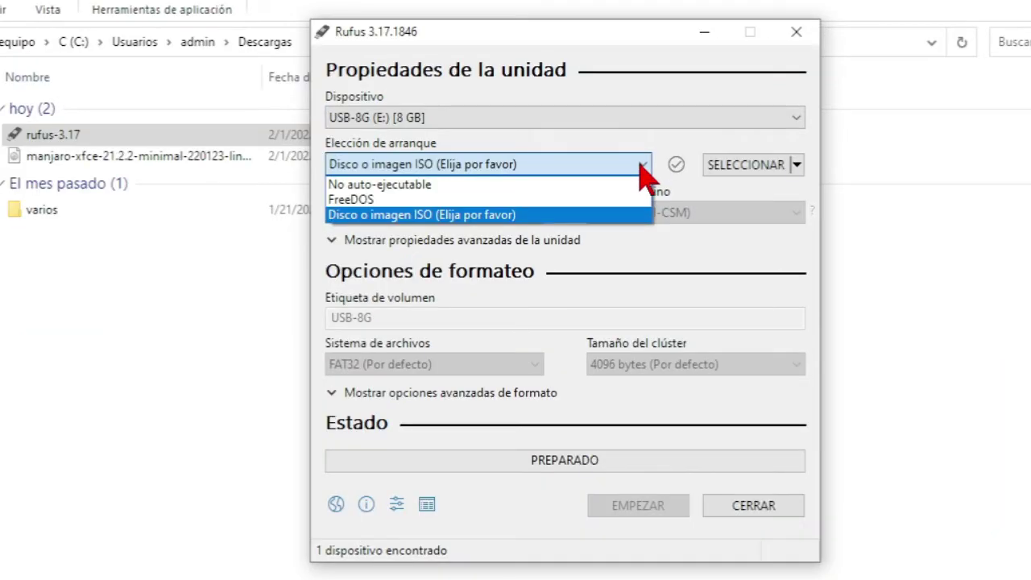
click(644, 169)
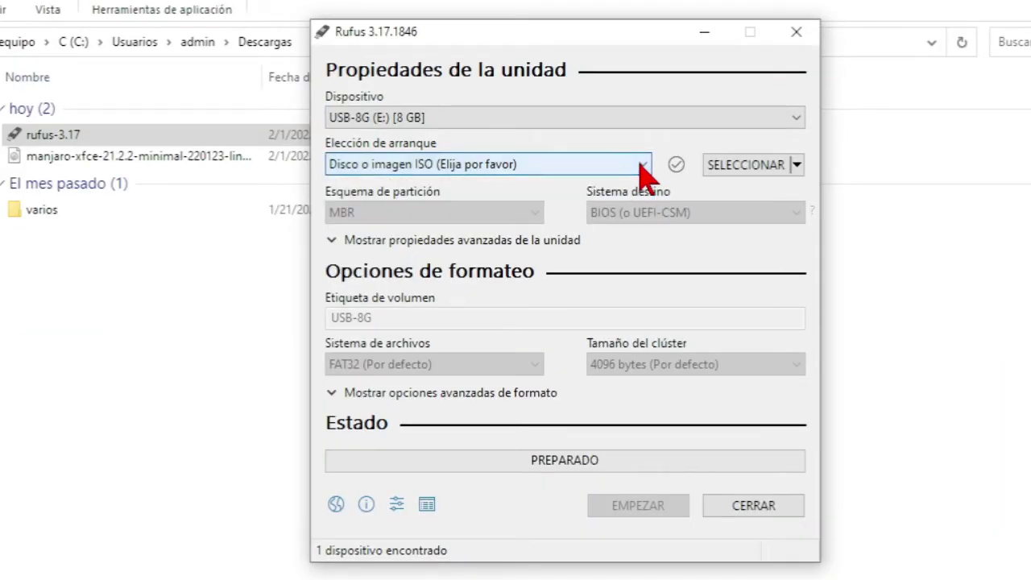
click(763, 167)
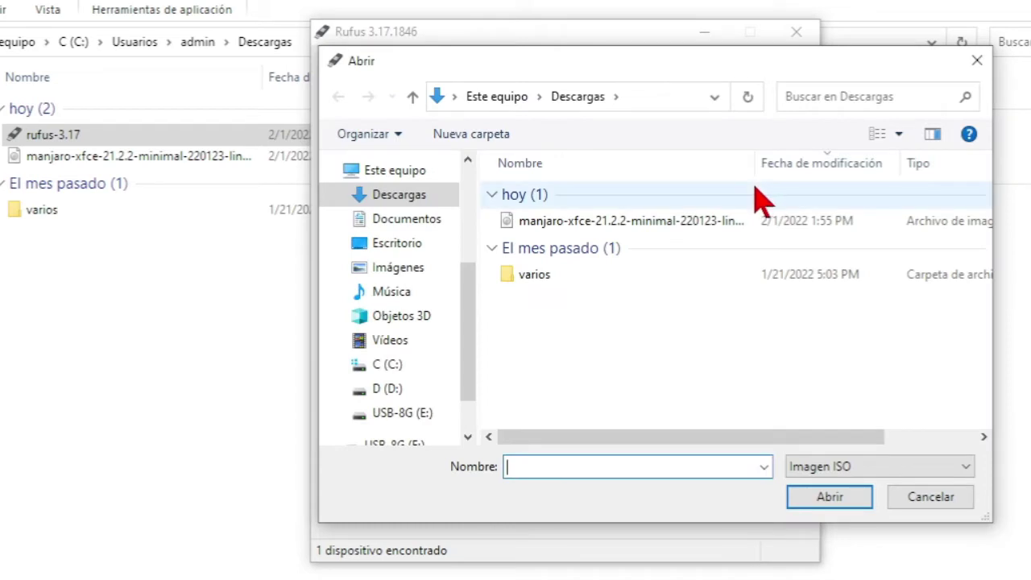
click(552, 223)
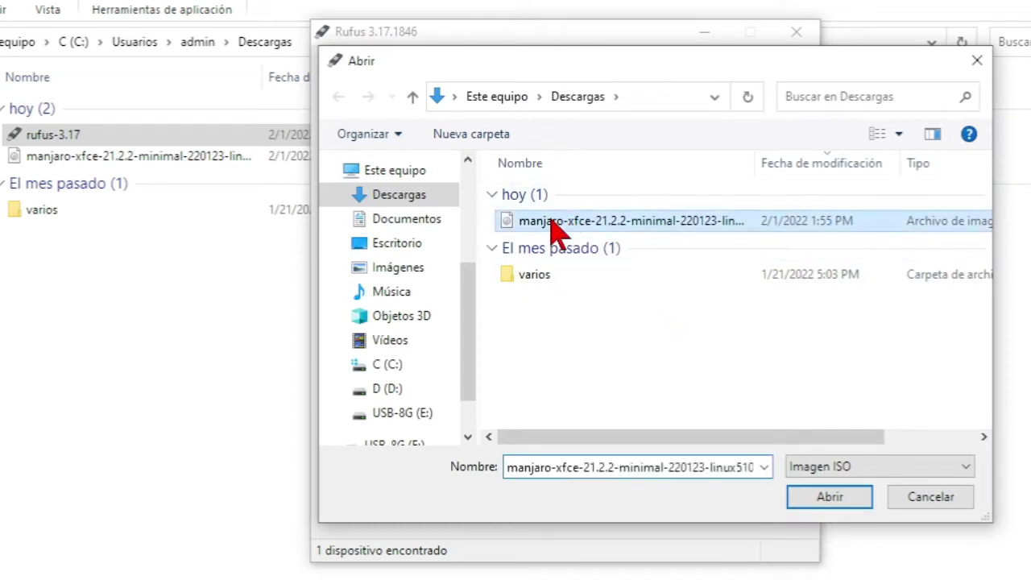
click(809, 493)
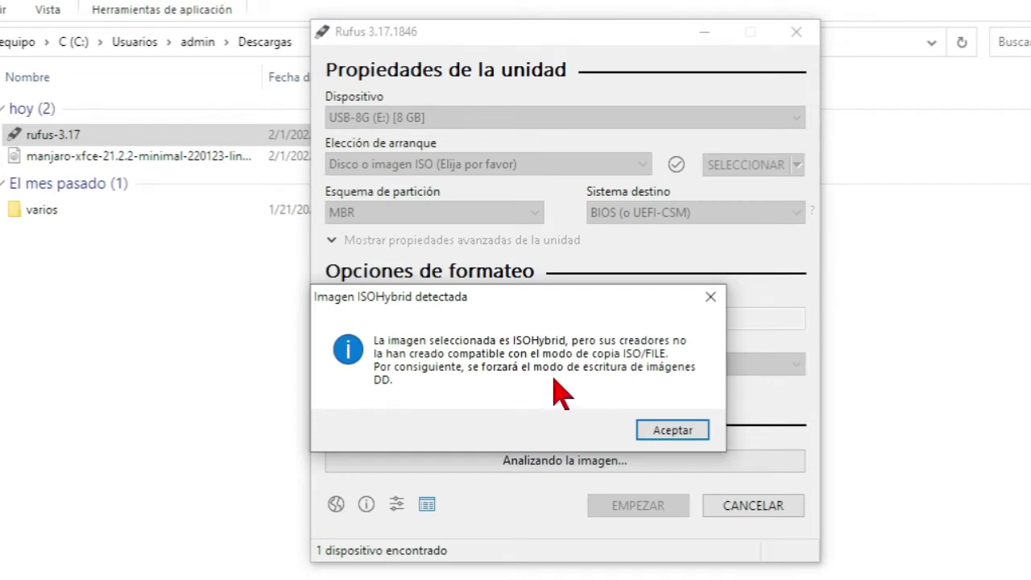
click(672, 430)
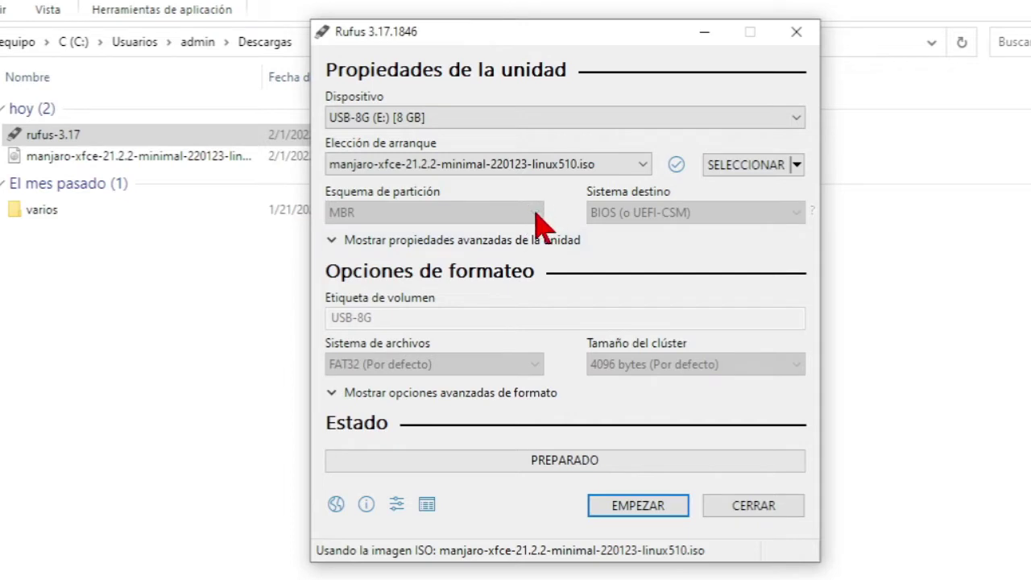
- Compute the ISO's checksums and compare its SHA1 value with the one published on the Manjaro XFCE download page in Firefox
click(676, 165)
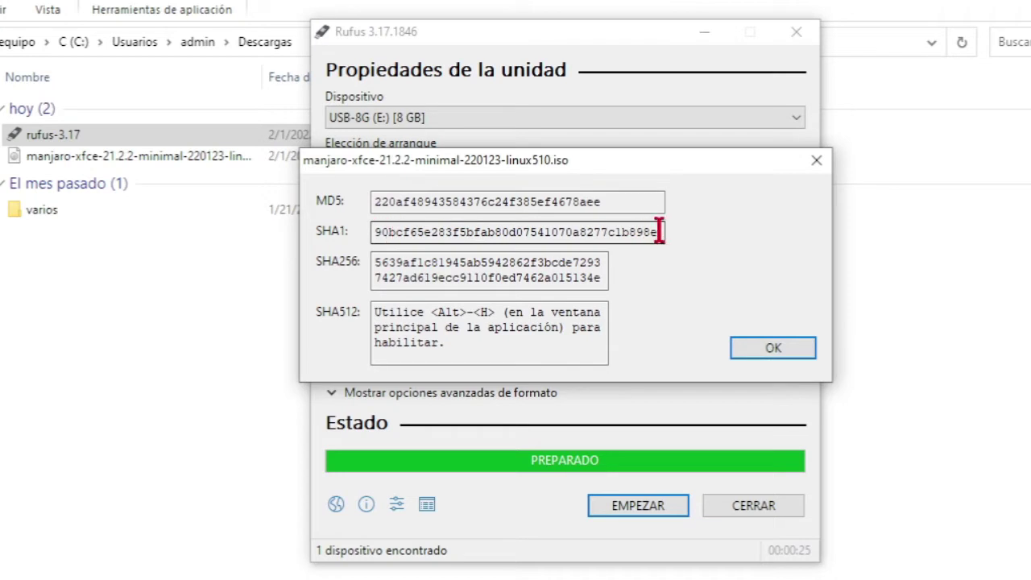
drag(659, 232, 349, 237)
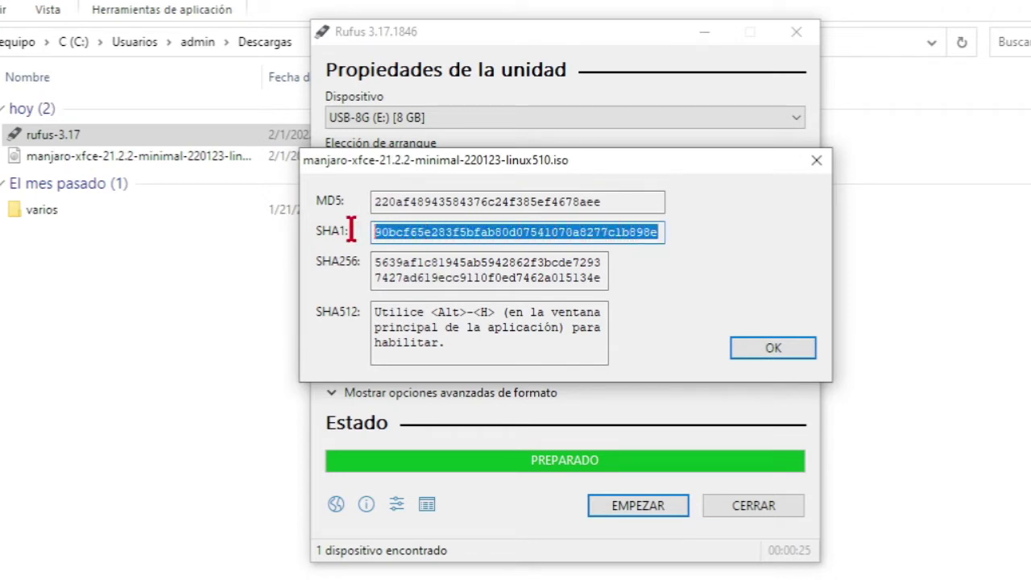
click(629, 565)
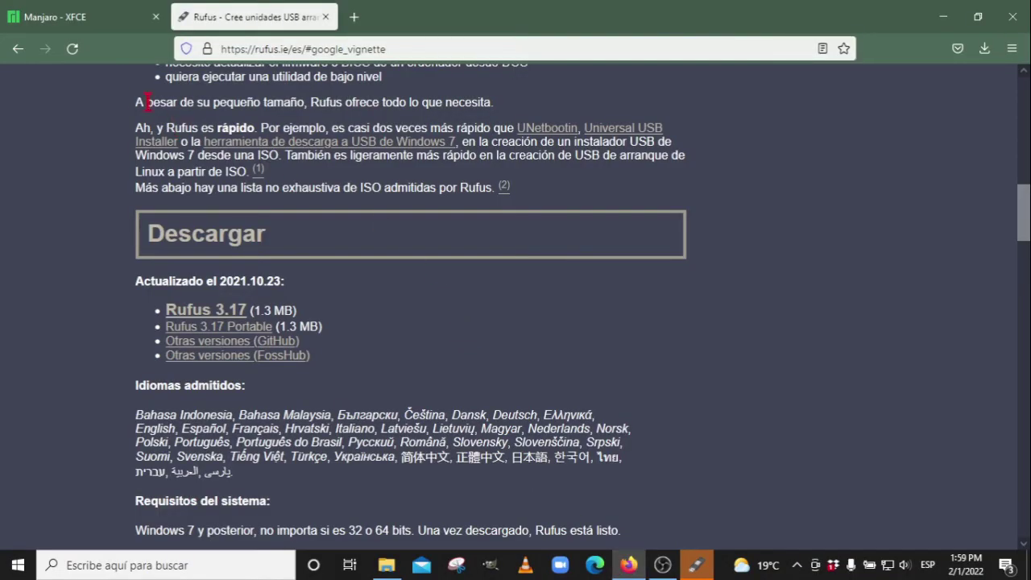
click(92, 19)
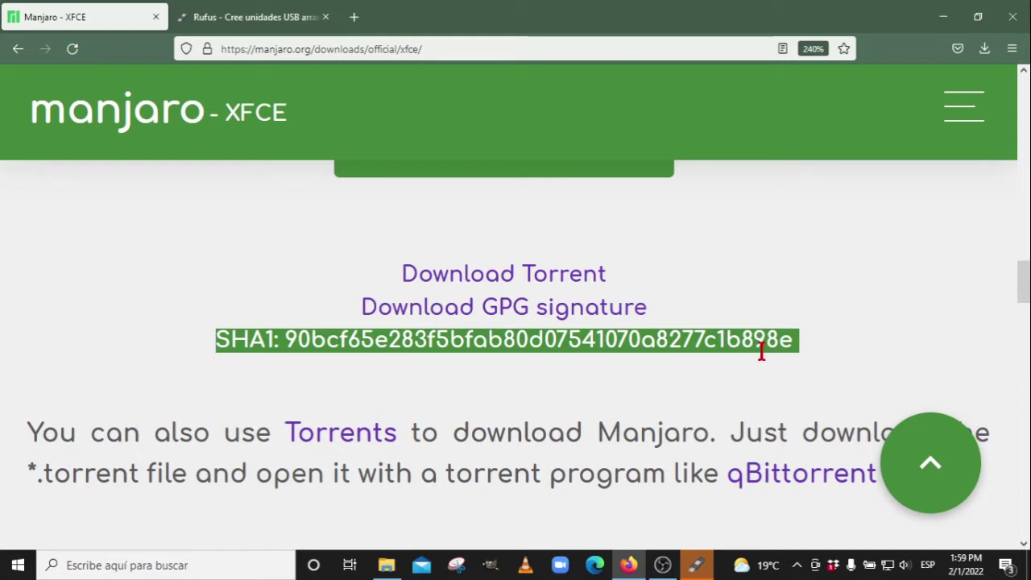
mouse_move(697, 567)
click(697, 565)
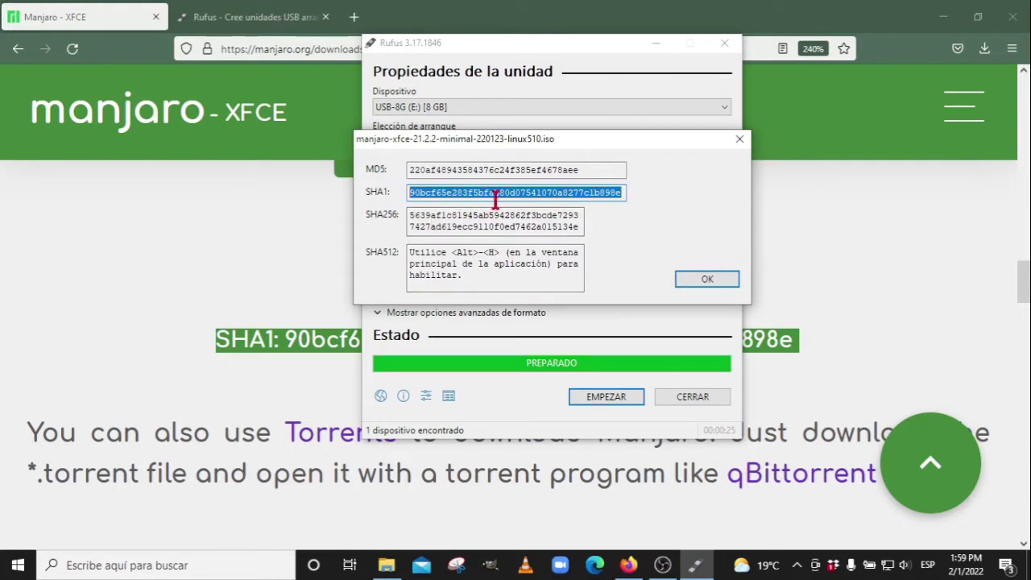
click(701, 280)
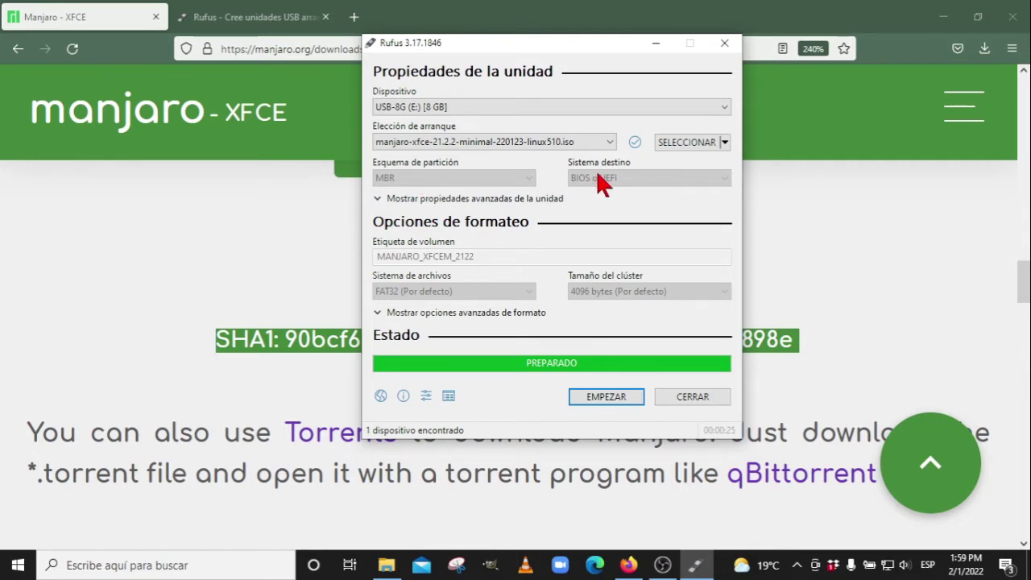
- Write the Manjaro image to the USB-8G (E:) drive, accepting the erasure of all its data, and close Rufus when finished
click(588, 399)
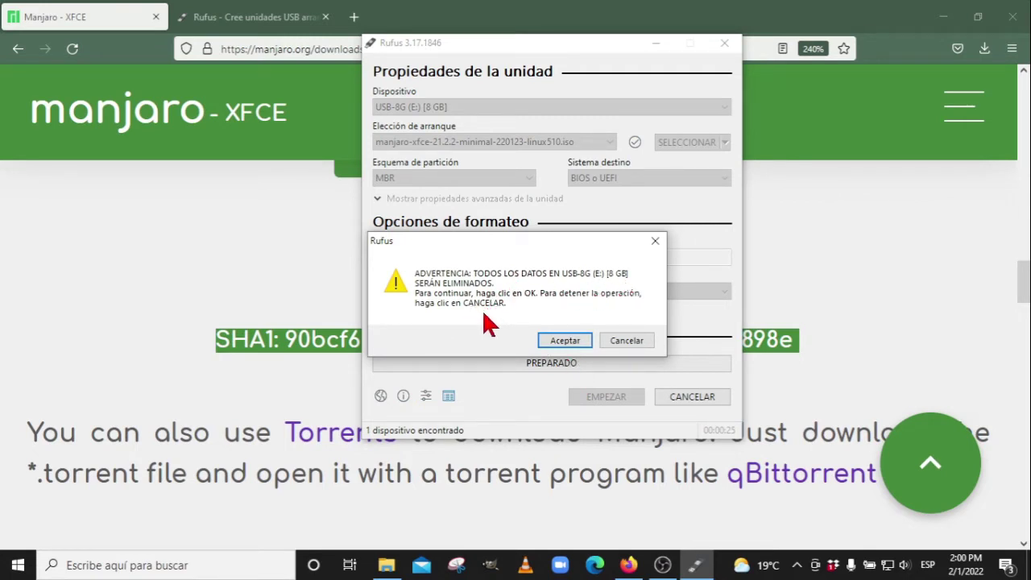
click(565, 342)
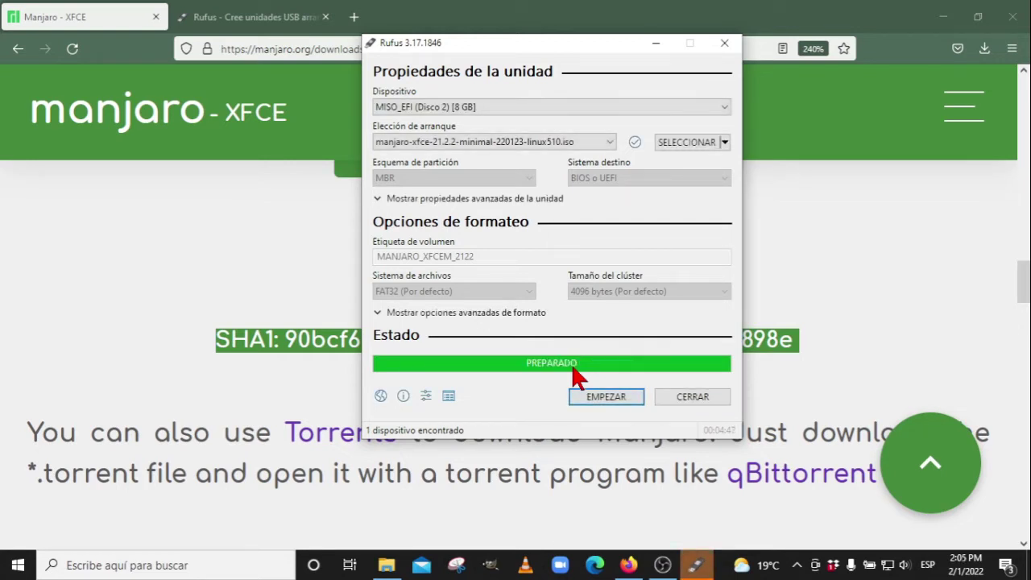
click(688, 396)
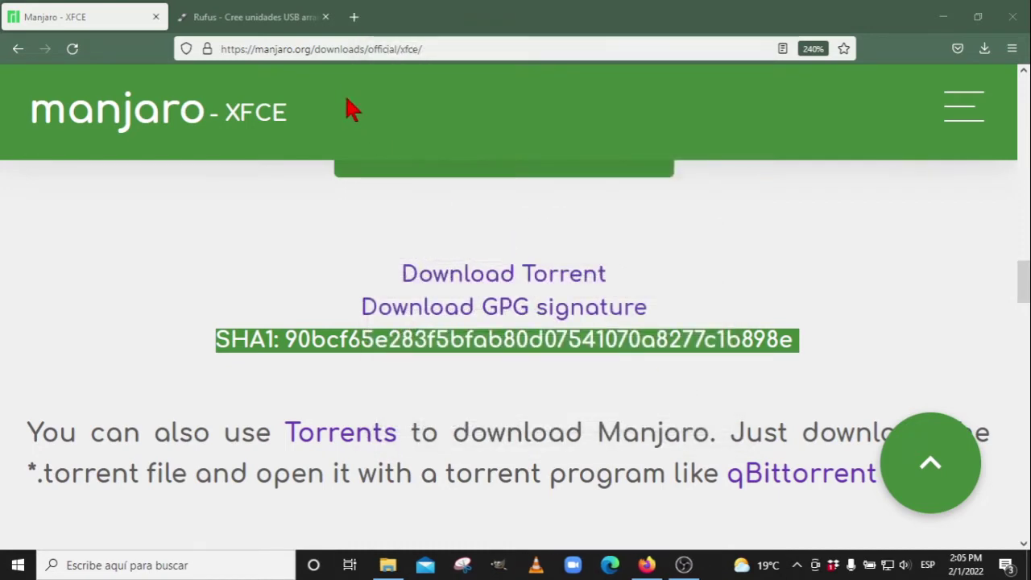
- Close the Rufus web page and exit the browser
click(241, 19)
click(325, 17)
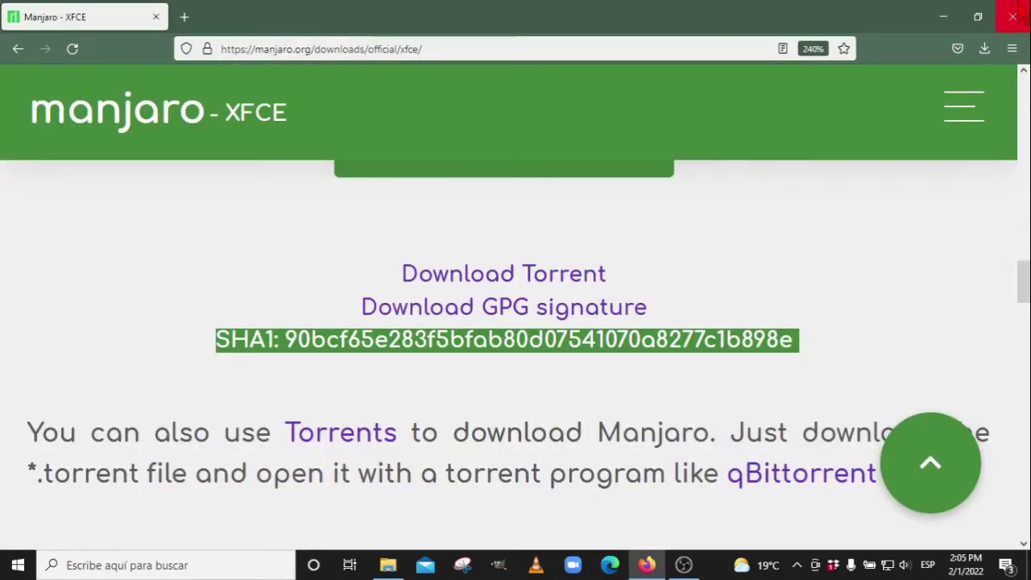
click(1013, 17)
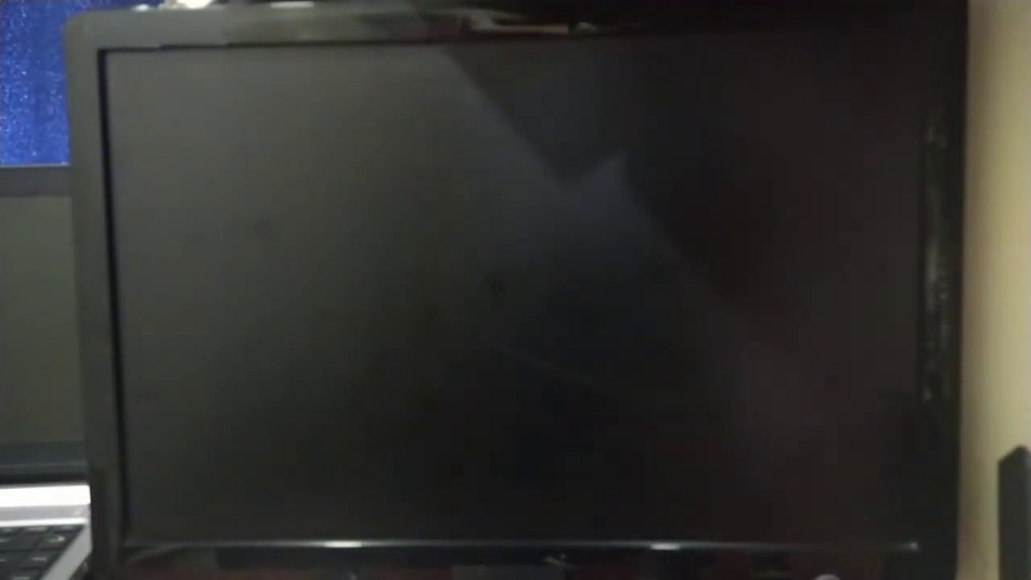
- Enter the BIOS setup while the target computer starts and go to its Boot settings
key(Delete)
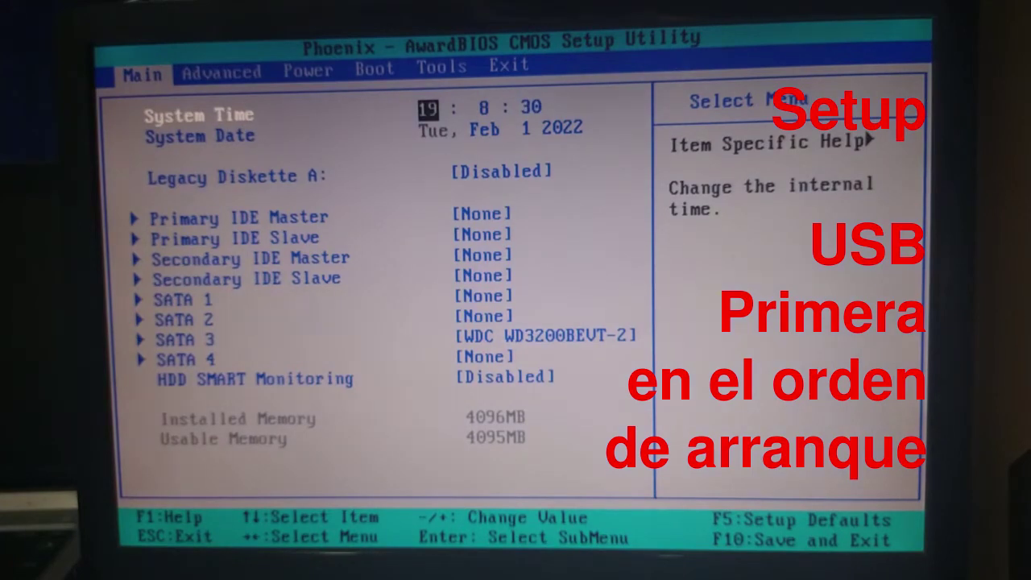
key(Right)
key(Right)
key(Right)
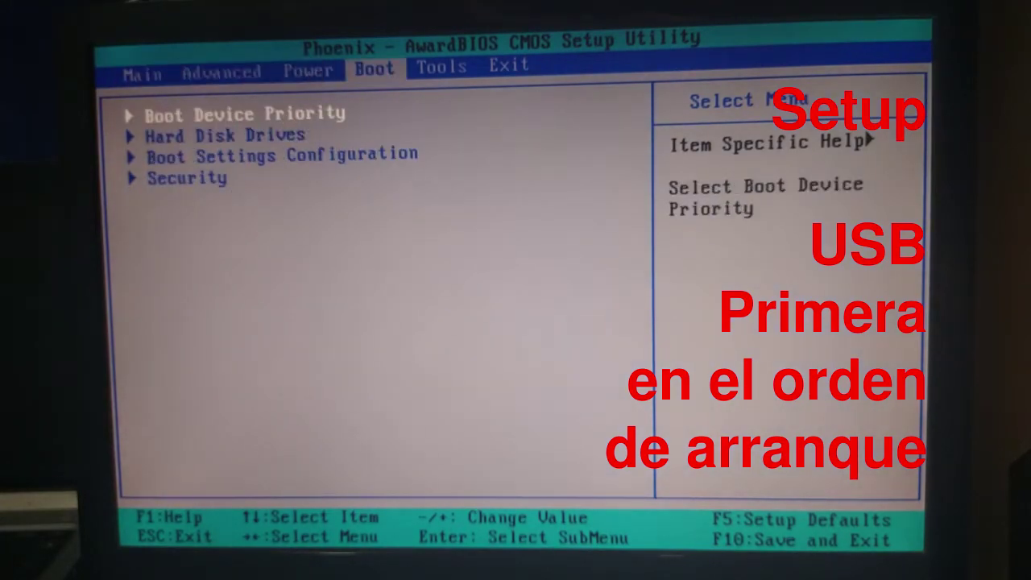
- Review the first to fourth boot devices in Boot Device Priority and return to the Boot settings
key(Return)
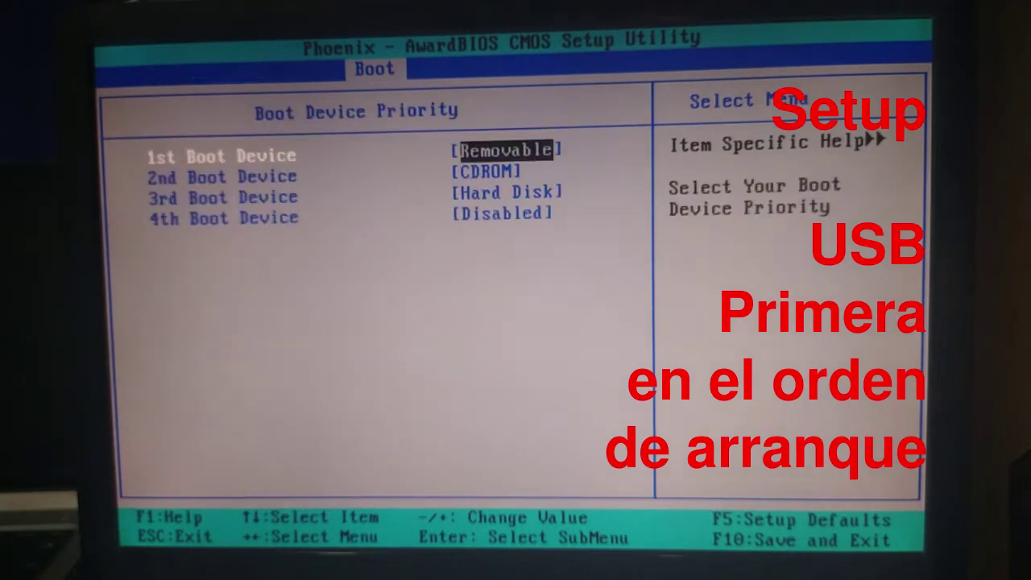
key(Down)
key(Down)
key(Down)
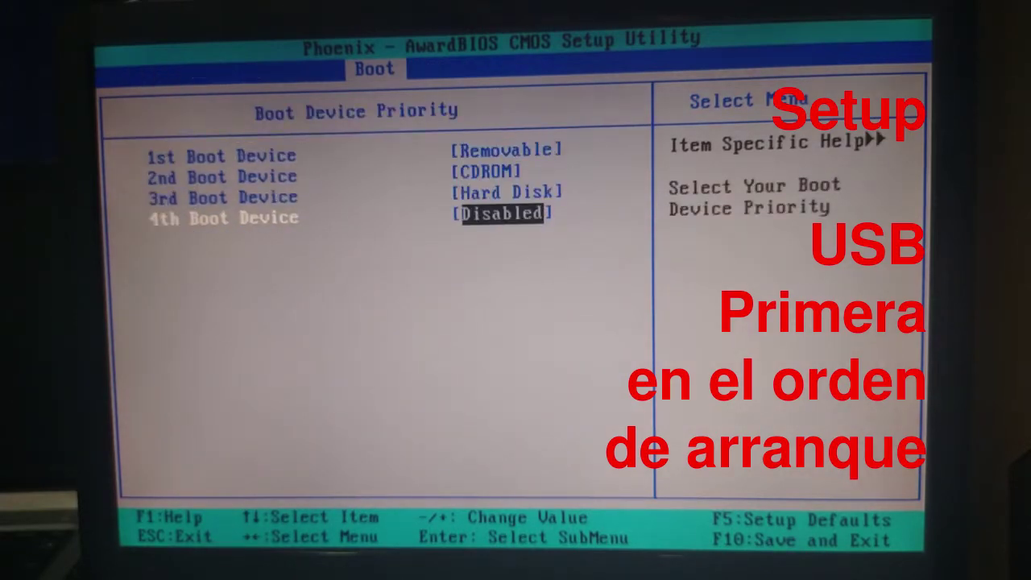
key(Escape)
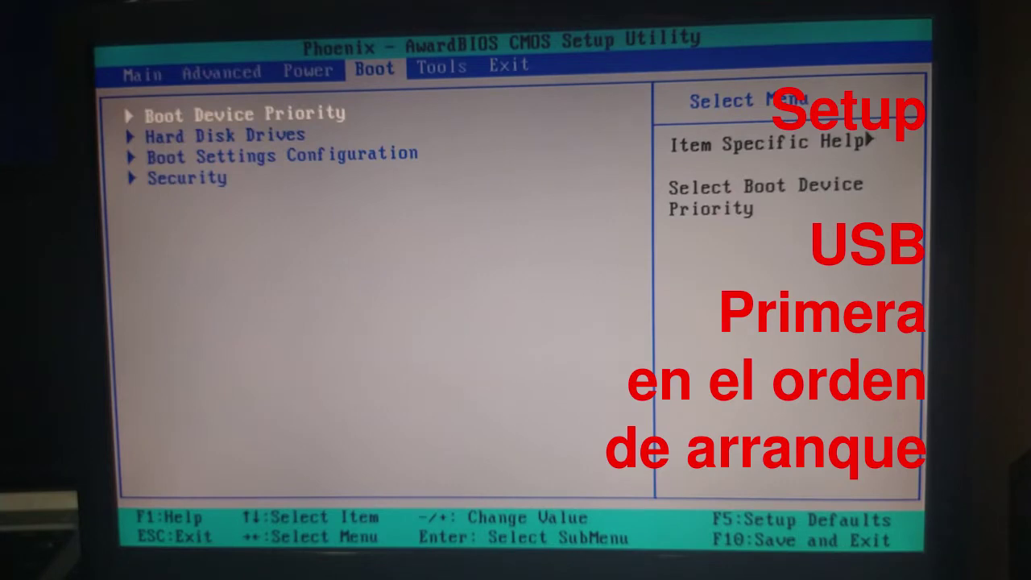
- Move the KingstonDT 101 G2 USB drive to first place under Hard Disk Drives, then save the configuration and exit
key(Down)
key(Return)
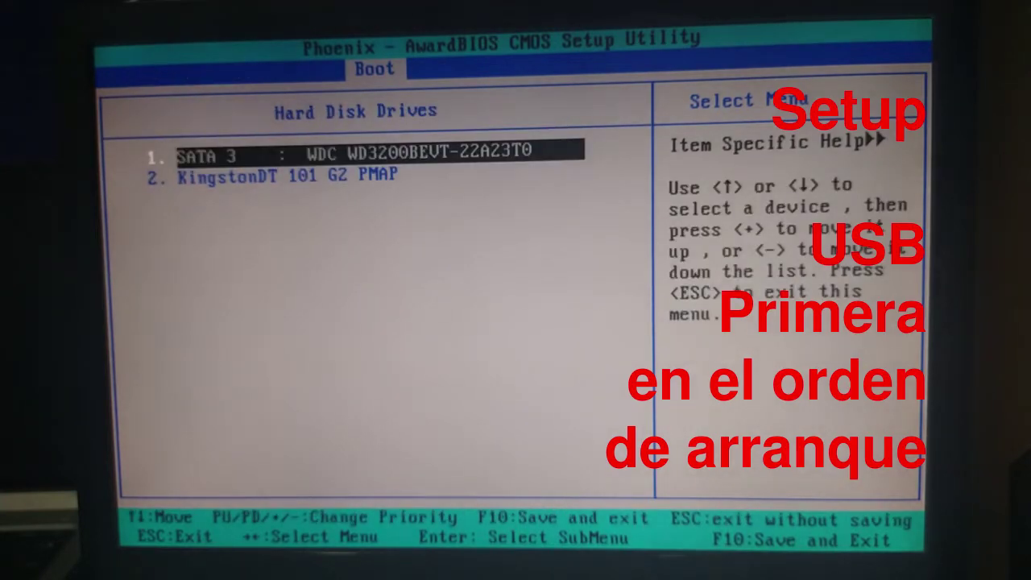
key(Down)
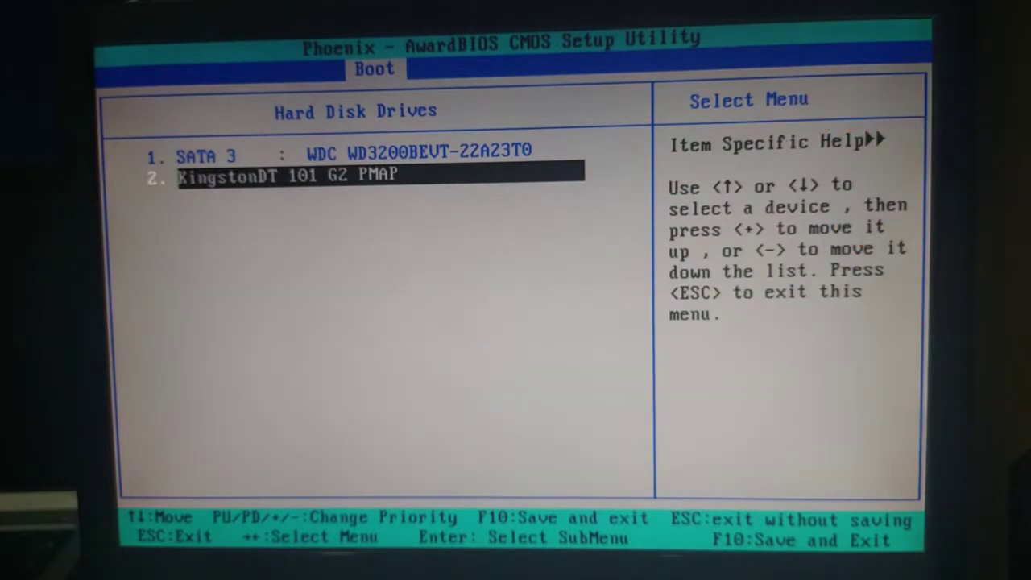
key(plus)
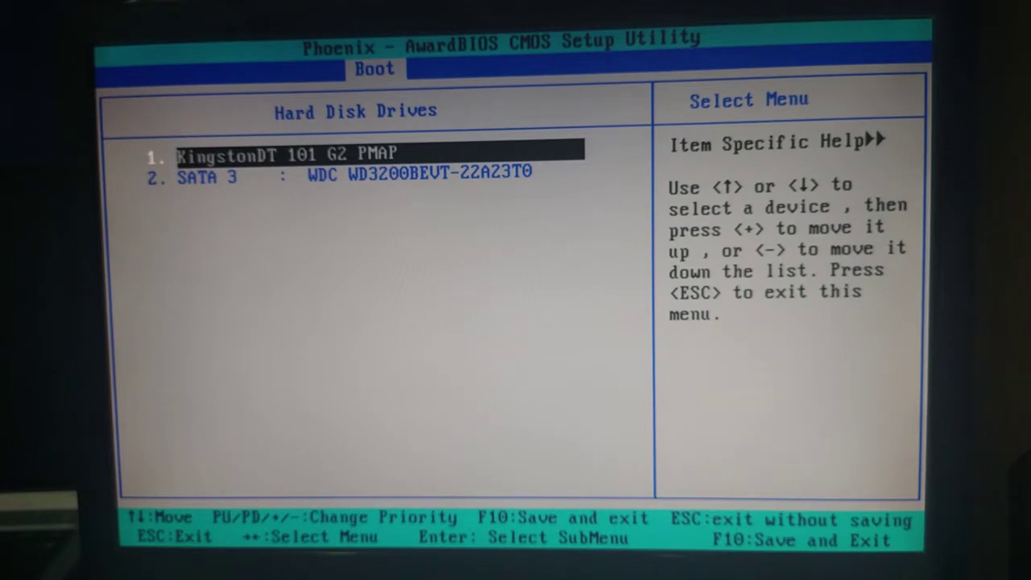
key(F10)
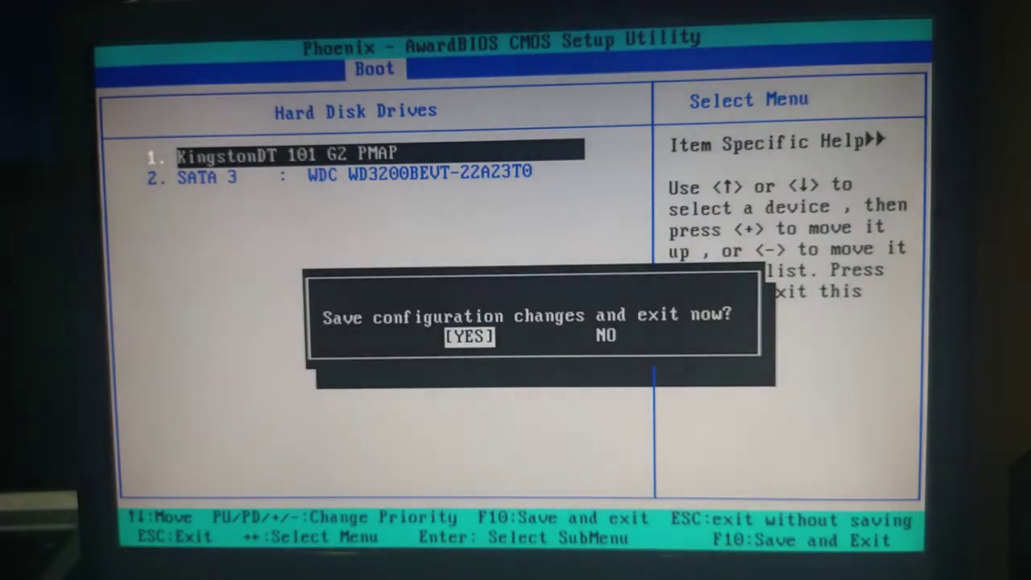
key(Return)
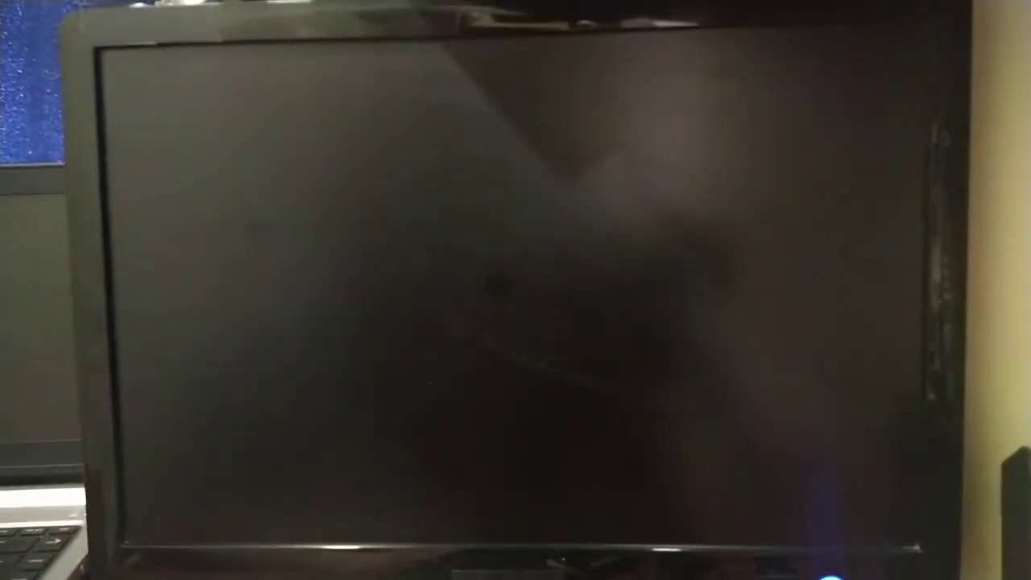